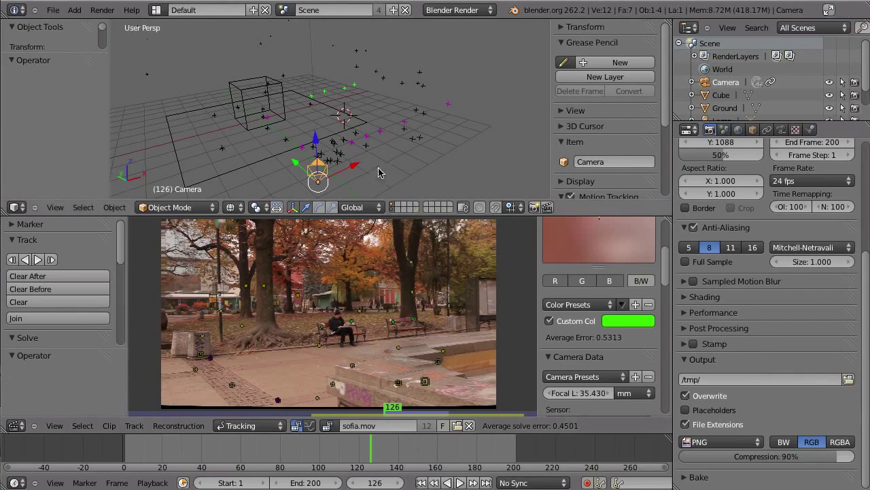
- Select the cube and unlink the grease pencil drawing from the 3D view
{"action": "middle_click_drag", "start_coordinate": [357, 100], "coordinate": [330, 155]}
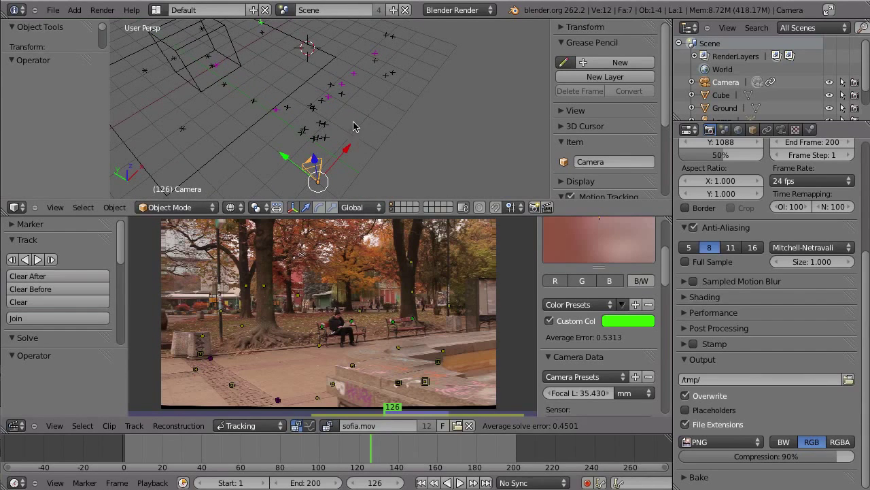
{"action": "middle_click_drag", "start_coordinate": [308, 151], "coordinate": [449, 128]}
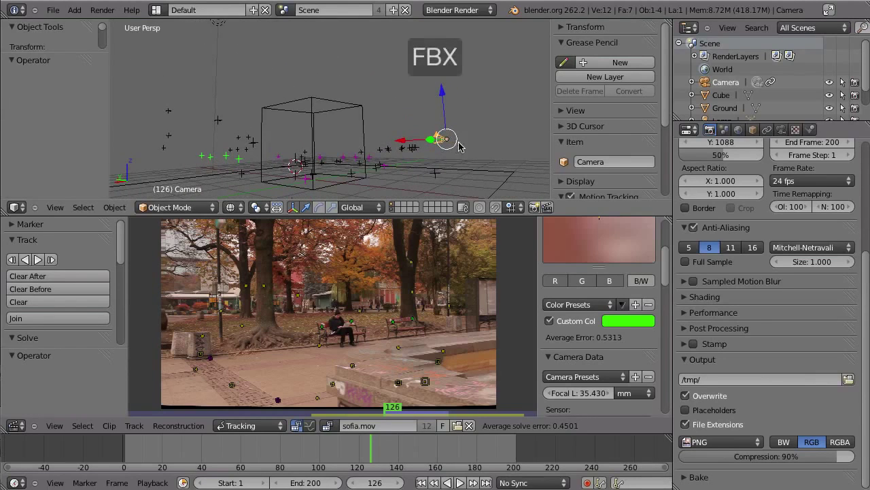
{"action": "mouse_move", "coordinate": [421, 170]}
{"action": "middle_mouse_down"}
{"action": "mouse_move", "coordinate": [469, 128]}
{"action": "mouse_move", "coordinate": [387, 141]}
{"action": "mouse_move", "coordinate": [382, 150]}
{"action": "mouse_move", "coordinate": [312, 126]}
{"action": "middle_mouse_up"}
{"action": "right_click", "coordinate": [310, 146]}
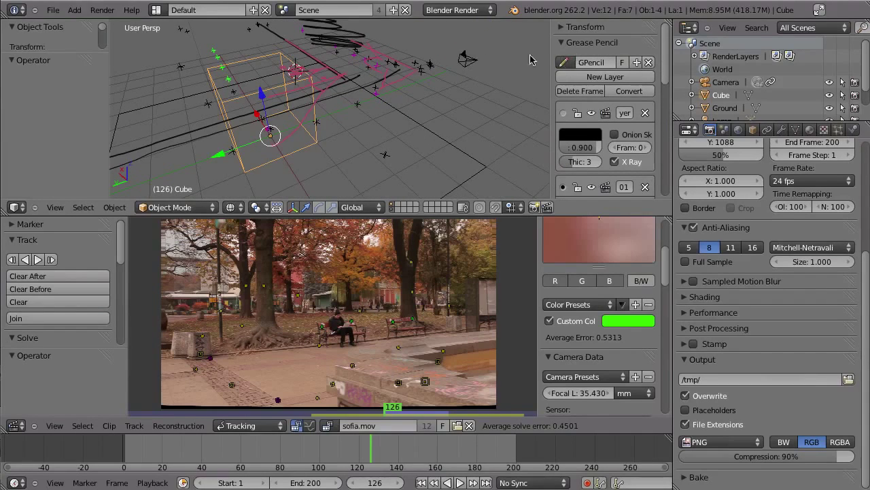
{"action": "left_click", "coordinate": [648, 63]}
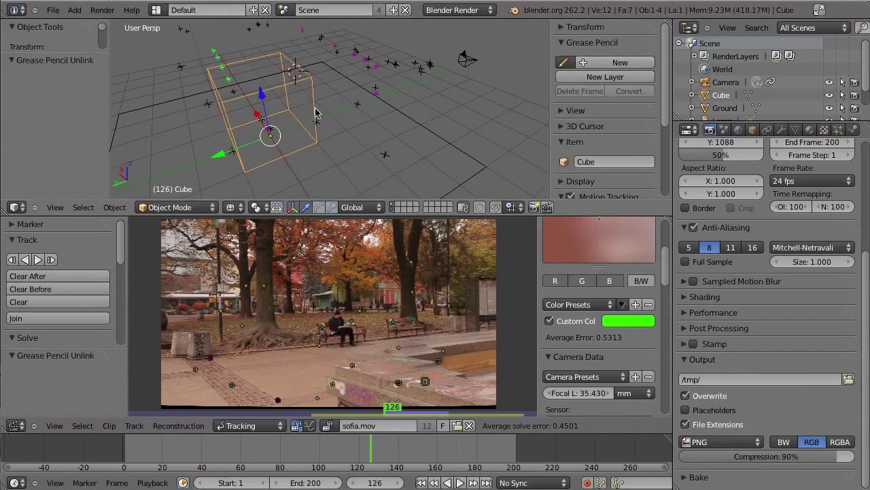
- Select the camera and display its Camera Solver constraint settings
{"action": "middle_click_drag", "start_coordinate": [395, 141], "coordinate": [476, 143]}
{"action": "right_click", "coordinate": [481, 95]}
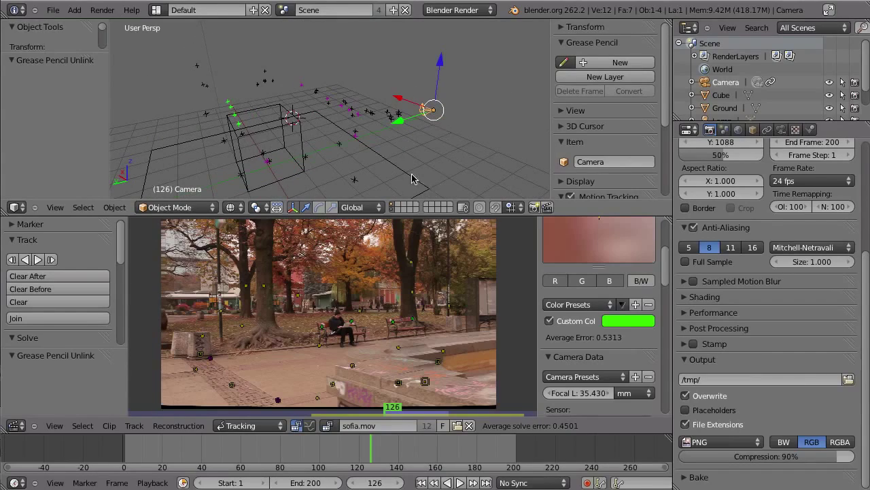
{"action": "left_click", "coordinate": [767, 130]}
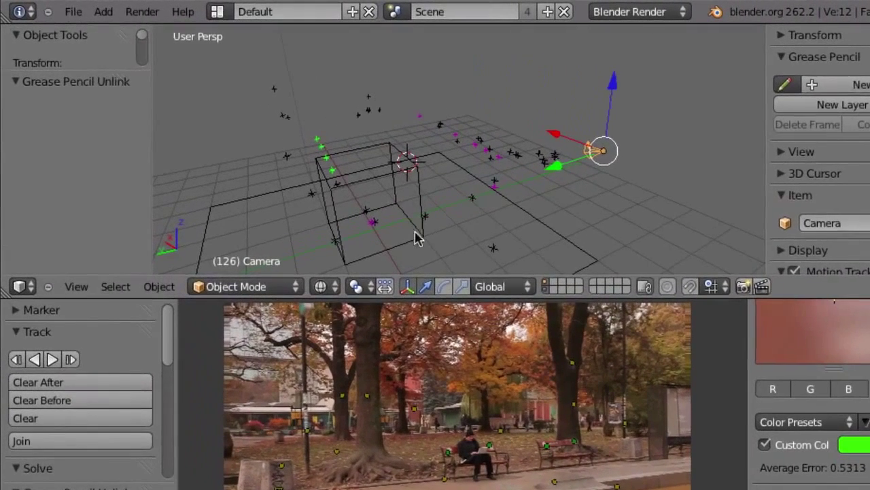
- Select the cube and ground along with the camera and start an Autodesk FBX export
{"action": "right_click", "coordinate": [418, 239]}
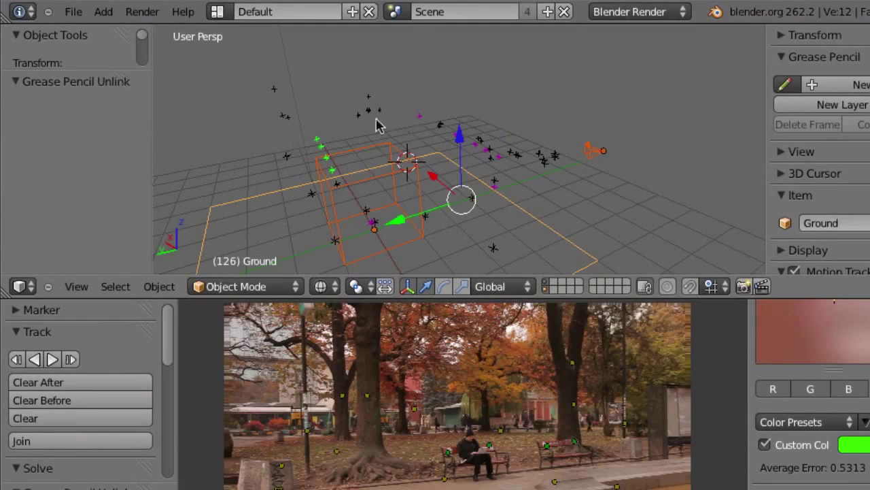
{"action": "left_click", "coordinate": [73, 12]}
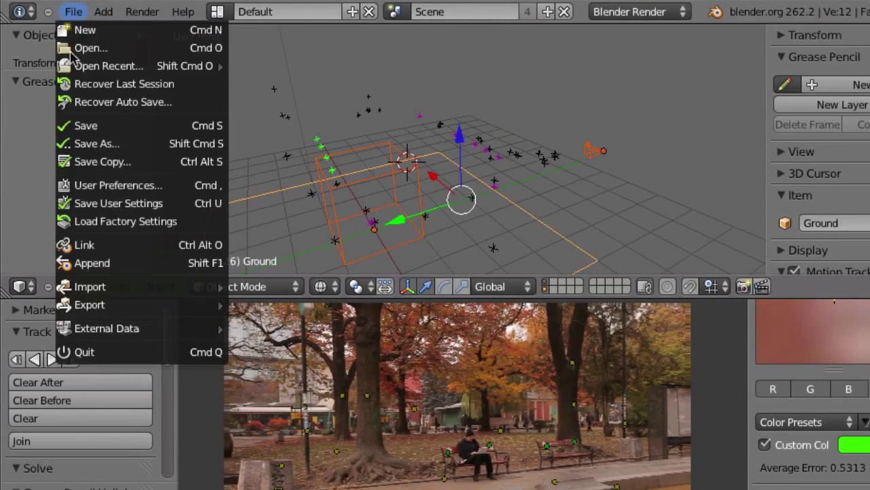
{"action": "mouse_move", "coordinate": [85, 305]}
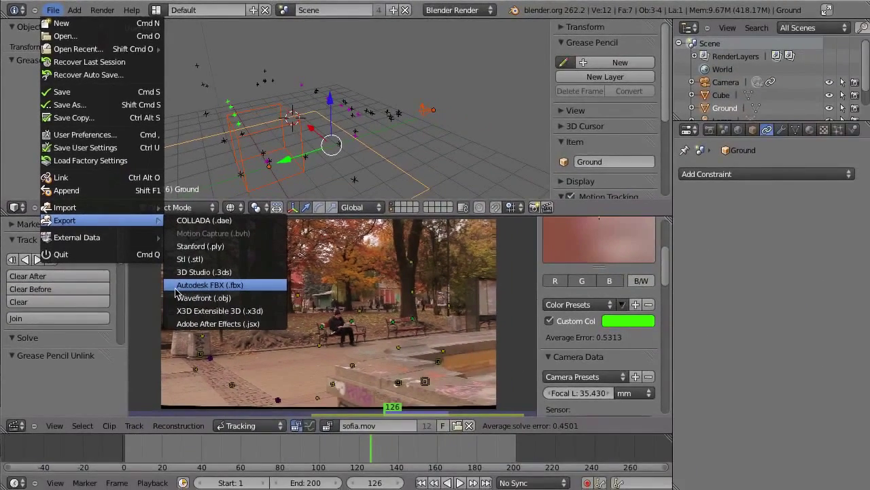
{"action": "left_click", "coordinate": [175, 288]}
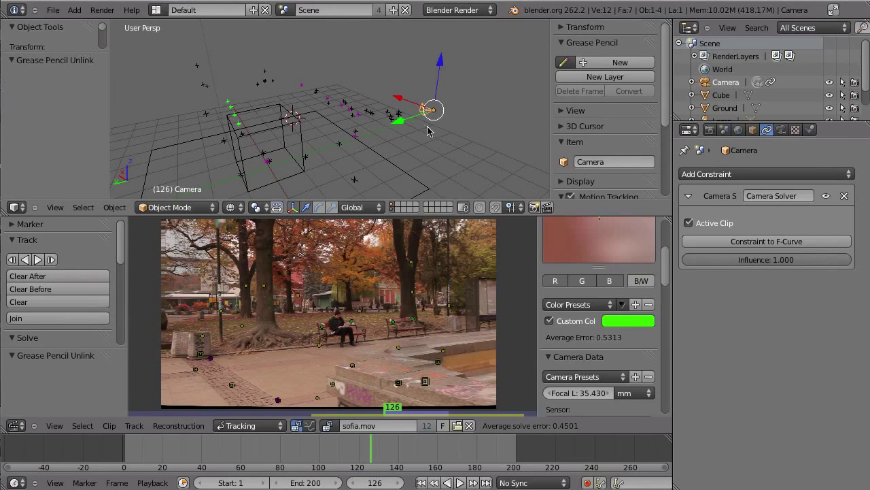
- Export only the selected camera as Autodesk FBX to sofia_10.fbx, limited to selected objects and including animation
{"action": "left_click", "coordinate": [53, 10]}
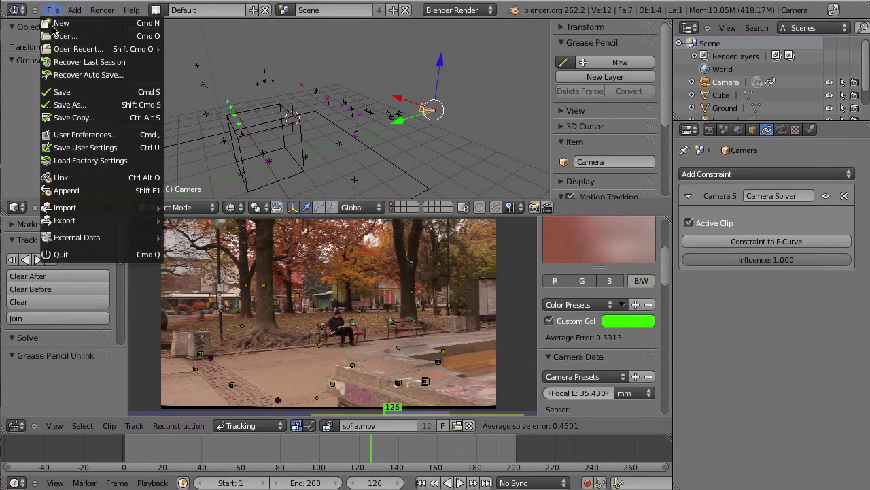
{"action": "mouse_move", "coordinate": [102, 221]}
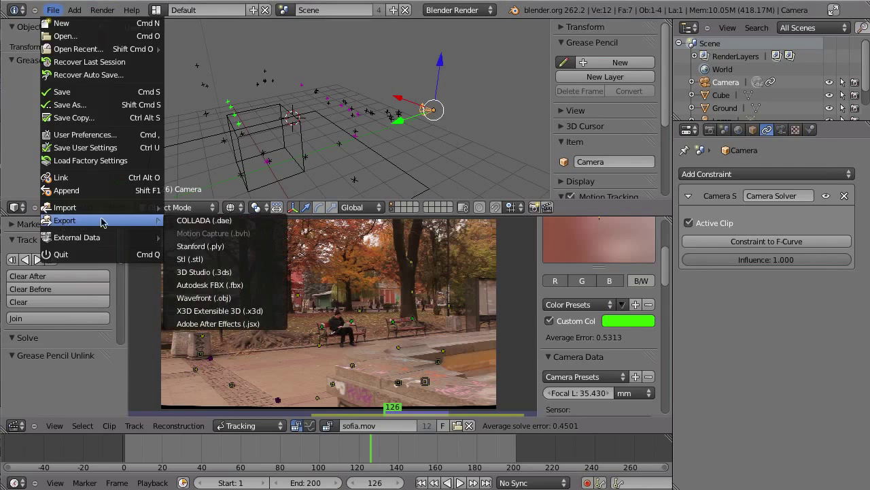
{"action": "left_click", "coordinate": [221, 285]}
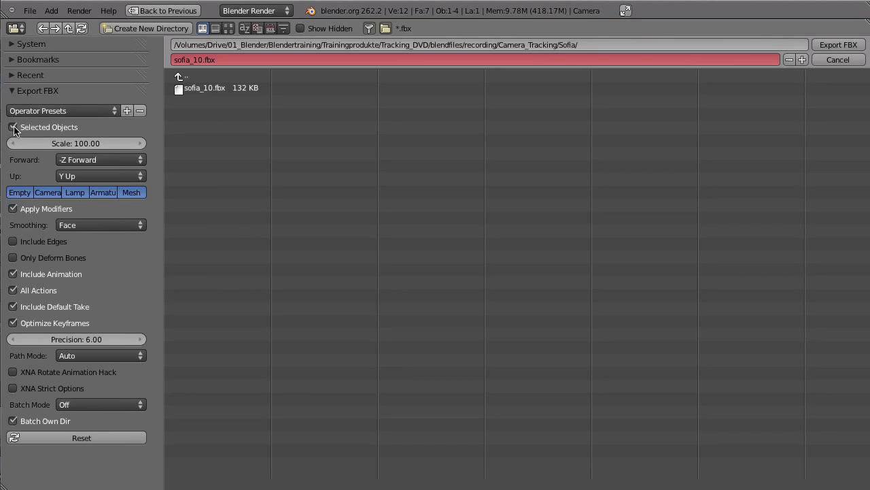
{"action": "left_click", "coordinate": [835, 45]}
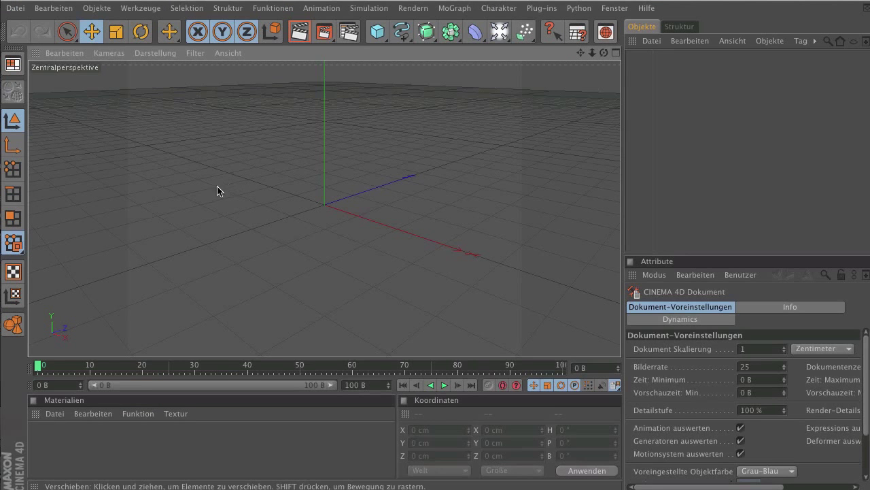
- Switch to Cinema 4D and open sofia_10.fbx with the default import settings and the Default Take animation
{"action": "left_click", "coordinate": [21, 10]}
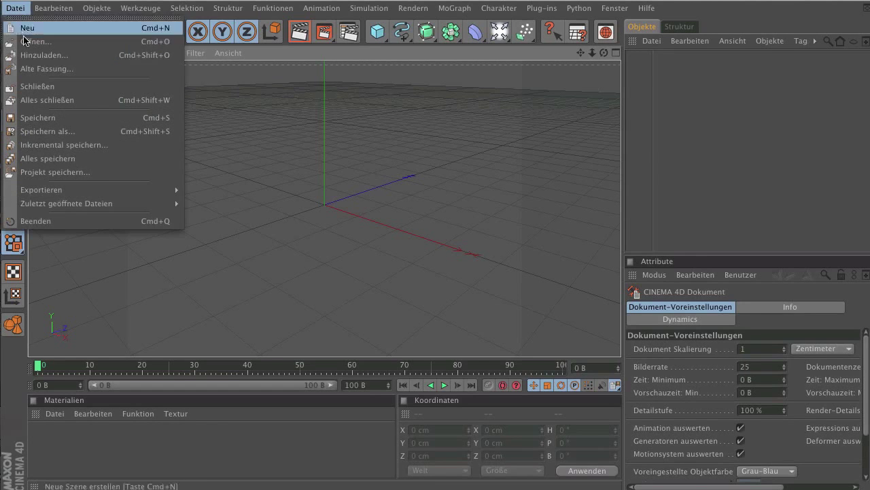
{"action": "left_click", "coordinate": [71, 41]}
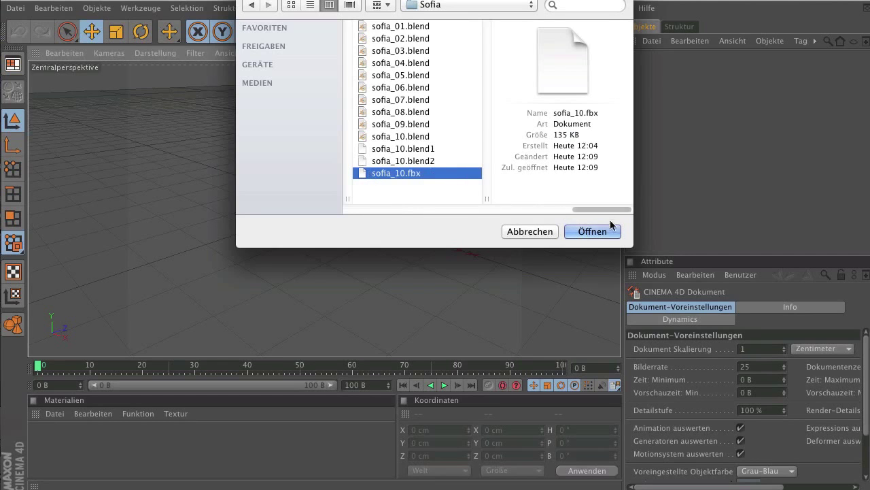
{"action": "left_click", "coordinate": [586, 232]}
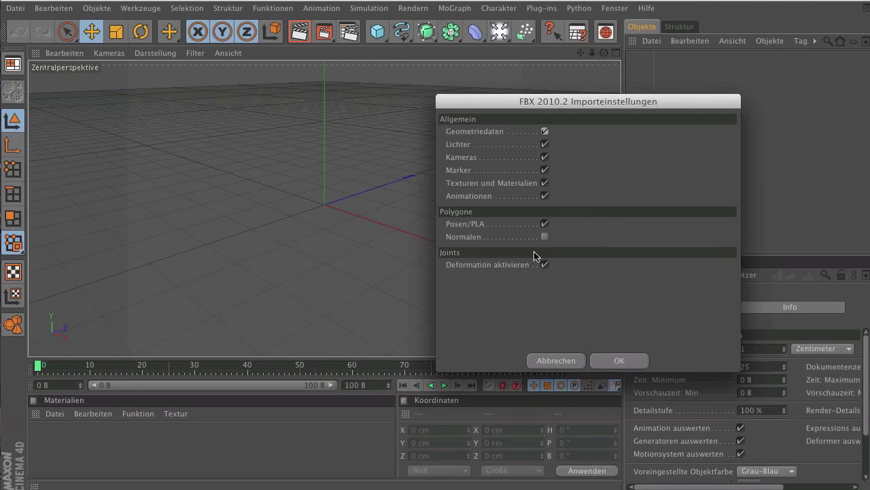
{"action": "left_click", "coordinate": [620, 362]}
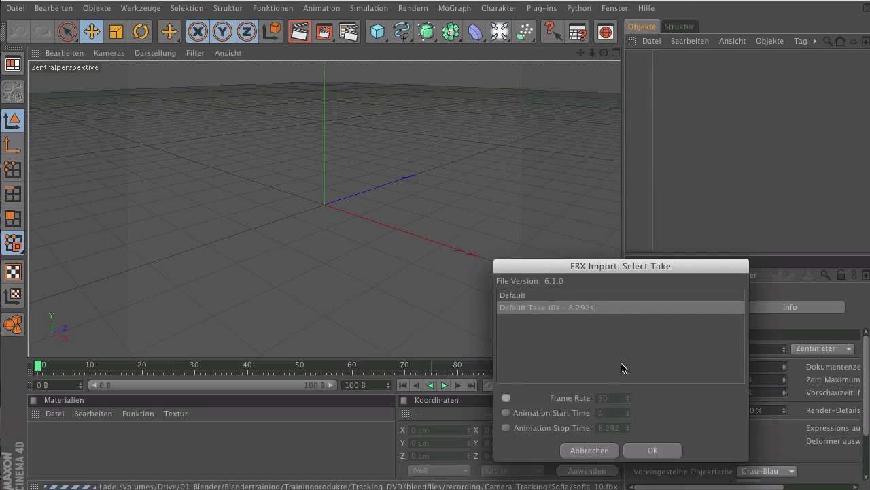
{"action": "left_click", "coordinate": [646, 453]}
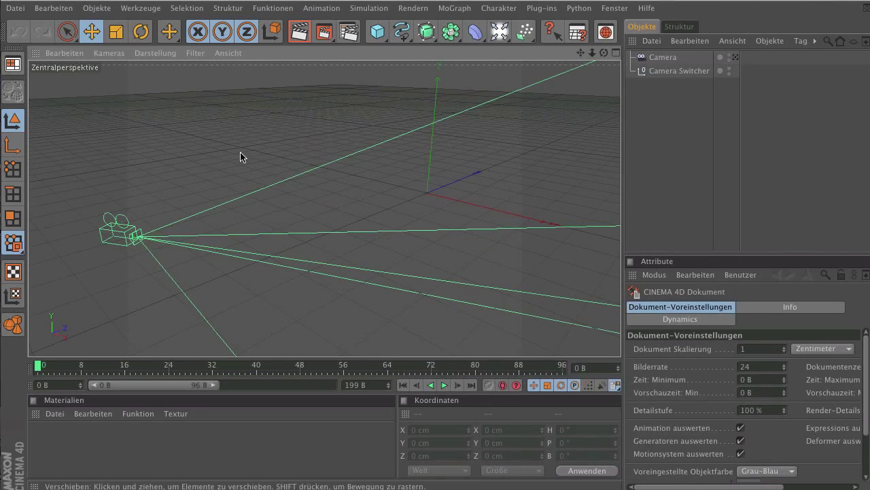
- Play and scrub the imported camera's animation in the timeline
{"action": "left_click", "coordinate": [445, 385]}
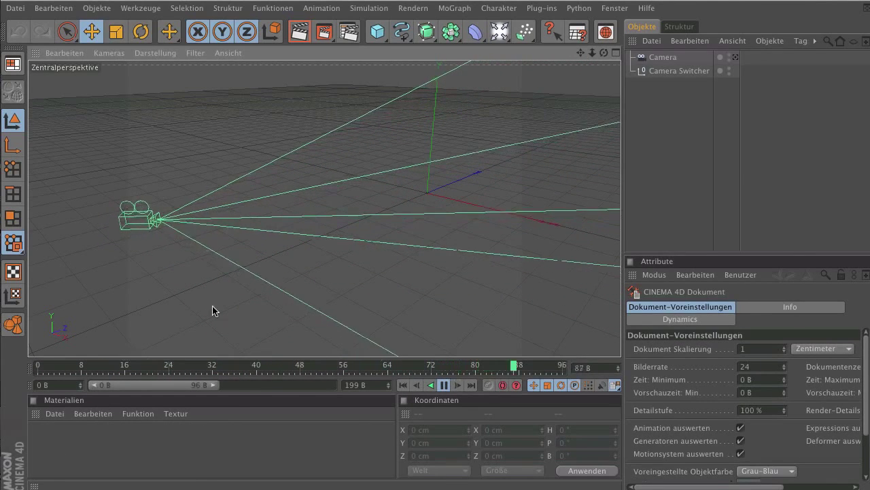
{"action": "left_click", "coordinate": [443, 384]}
{"action": "left_click", "coordinate": [417, 385]}
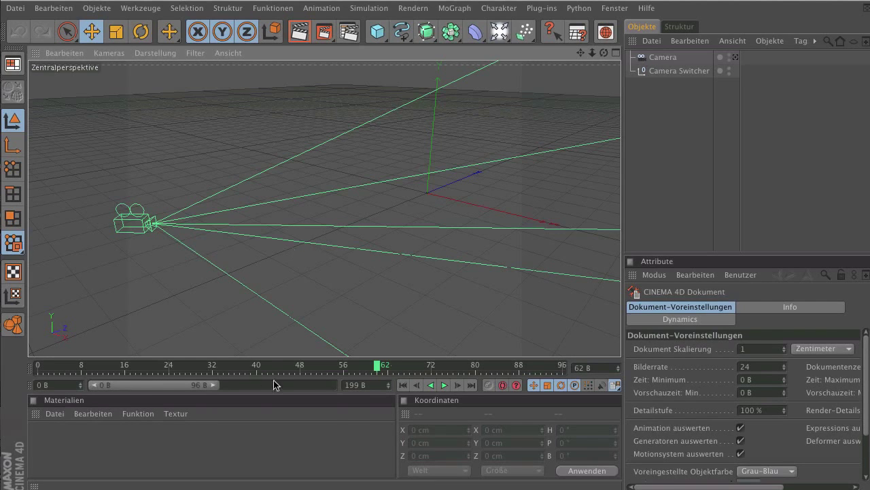
{"action": "left_click_drag", "start_coordinate": [78, 374], "coordinate": [643, 259]}
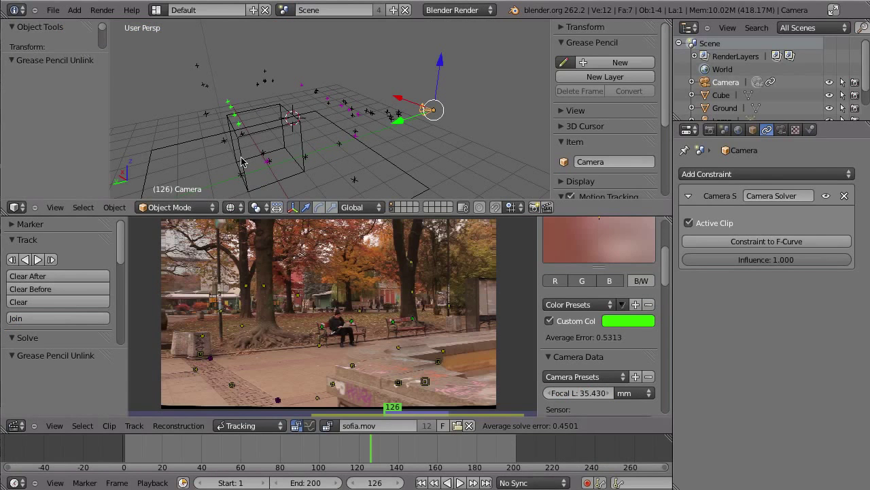
- Return to Blender, bring up the Compositing layout and examine the node tree from the Movie Clip to the Composite node
{"action": "key", "text": "ctrl+Left"}
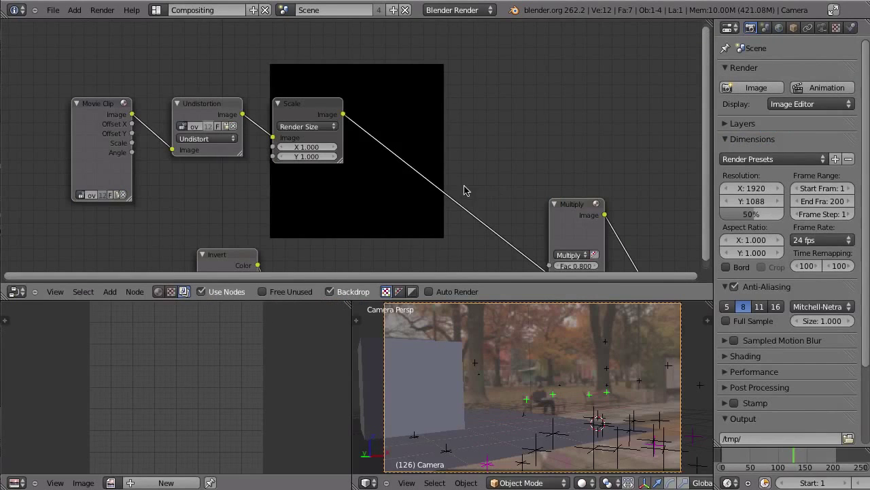
{"action": "middle_click_drag", "start_coordinate": [488, 182], "coordinate": [445, 146]}
{"action": "scroll", "coordinate": [445, 146], "scroll_direction": "down", "scroll_amount": 3}
{"action": "mouse_move", "coordinate": [306, 113]}
{"action": "left_mouse_down"}
{"action": "mouse_move", "coordinate": [289, 112]}
{"action": "mouse_move", "coordinate": [303, 110]}
{"action": "left_mouse_up"}
{"action": "middle_click_drag", "start_coordinate": [266, 116], "coordinate": [348, 80]}
{"action": "left_click_drag", "start_coordinate": [449, 204], "coordinate": [352, 64]}
{"action": "middle_click_drag", "start_coordinate": [352, 64], "coordinate": [329, 198]}
{"action": "left_click_drag", "start_coordinate": [297, 177], "coordinate": [467, 165]}
{"action": "scroll", "coordinate": [537, 160], "scroll_direction": "up", "scroll_amount": 3}
{"action": "scroll", "coordinate": [467, 200], "scroll_direction": "up", "scroll_amount": 5}
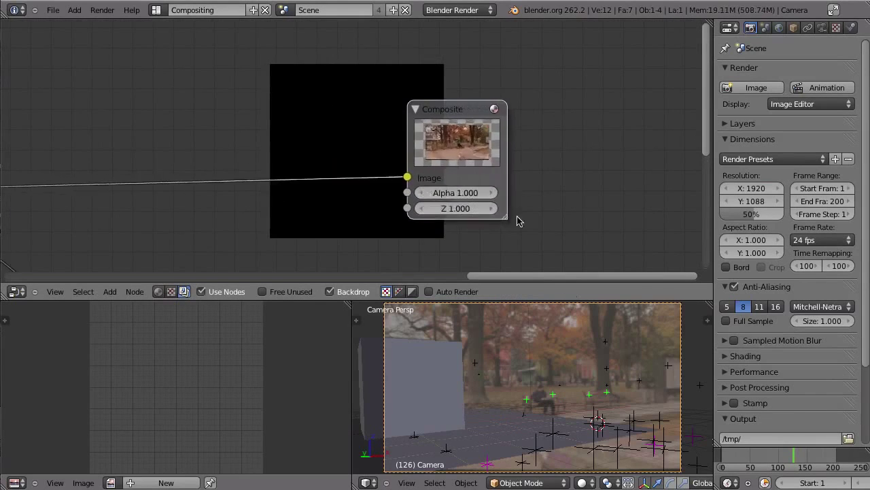
- Set the render resolution percentage to 100%
{"action": "left_click", "coordinate": [751, 214]}
{"action": "type", "text": "100"}
{"action": "key", "text": "Return"}
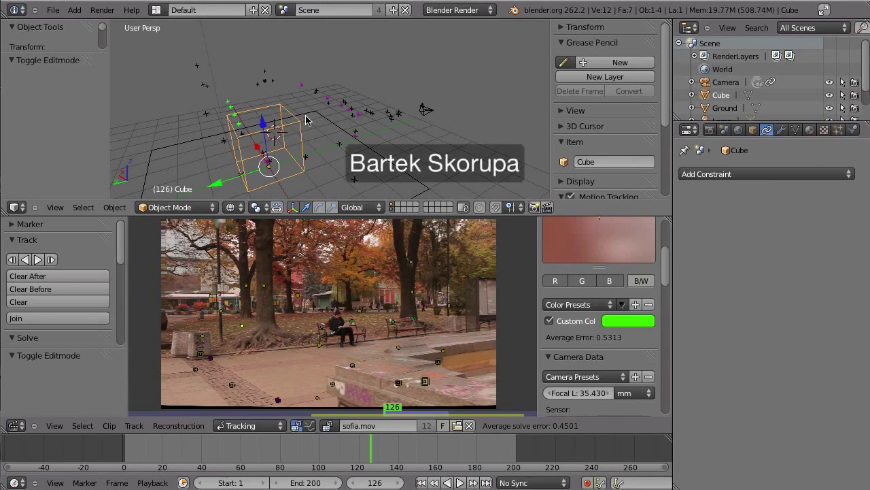
- Check the Import-Export add-ons in the user preferences for the Adobe After Effects (.jsx) exporter, and close the preferences
{"action": "left_click", "coordinate": [53, 10]}
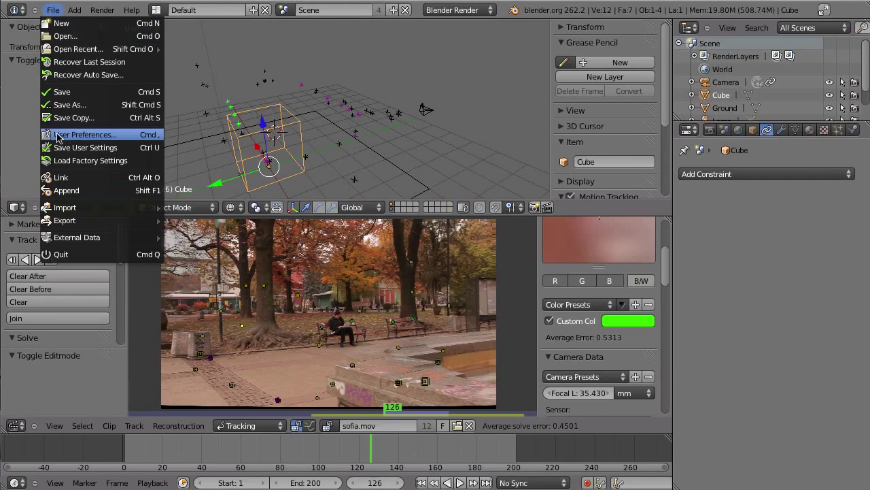
{"action": "left_click", "coordinate": [86, 135]}
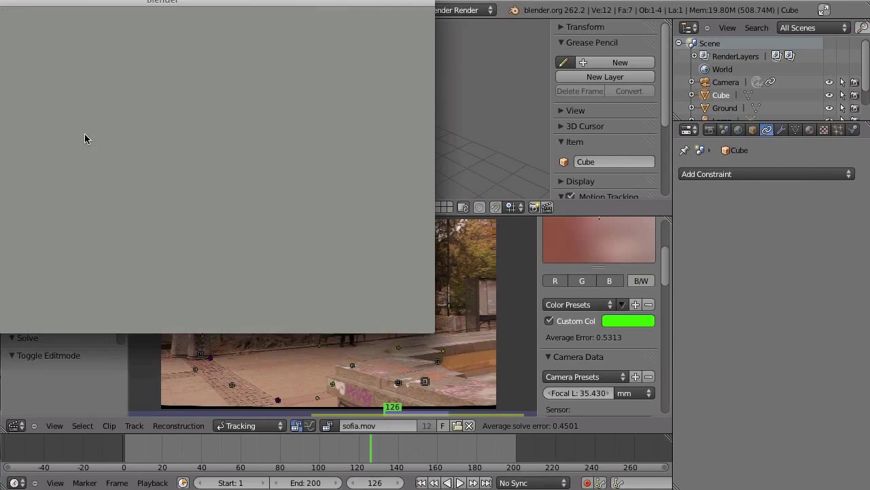
{"action": "left_click_drag", "start_coordinate": [156, 21], "coordinate": [440, 121]}
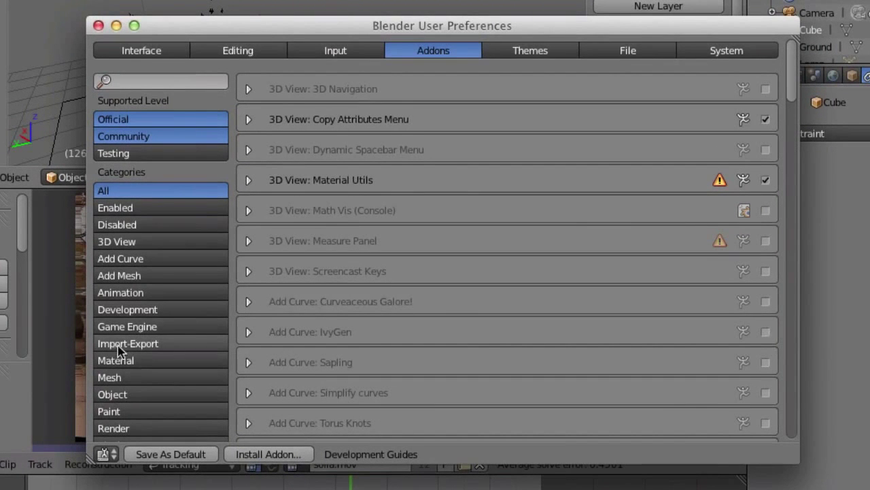
{"action": "left_click", "coordinate": [126, 344]}
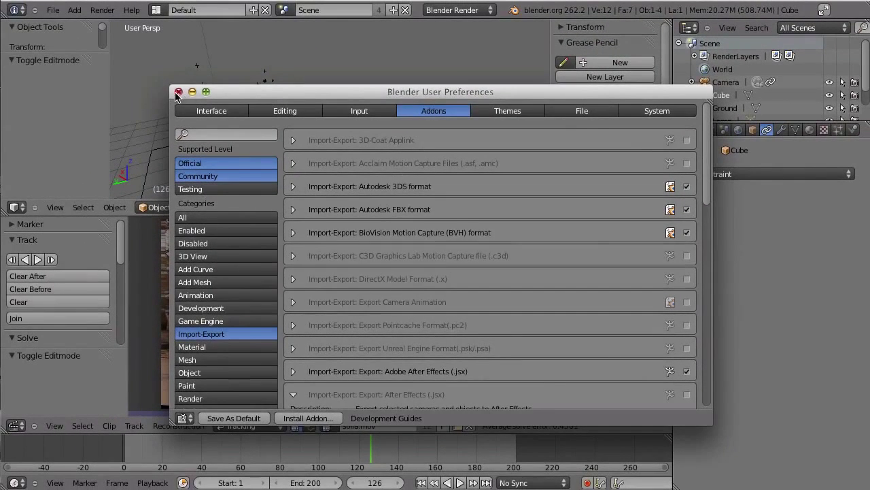
{"action": "left_click", "coordinate": [179, 91]}
- Export the selected camera to Adobe After Effects (.jsx) with animation, selected objects and camera 3D markers included
{"action": "right_click", "coordinate": [427, 109]}
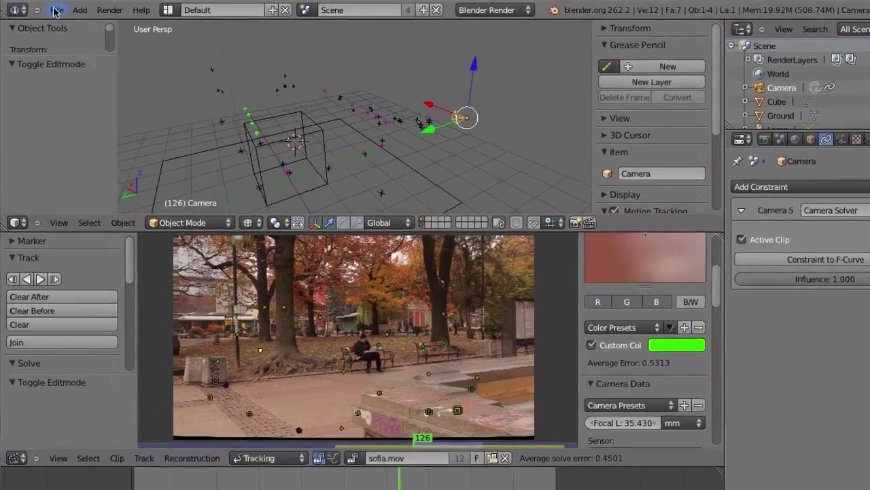
{"action": "left_click", "coordinate": [57, 10]}
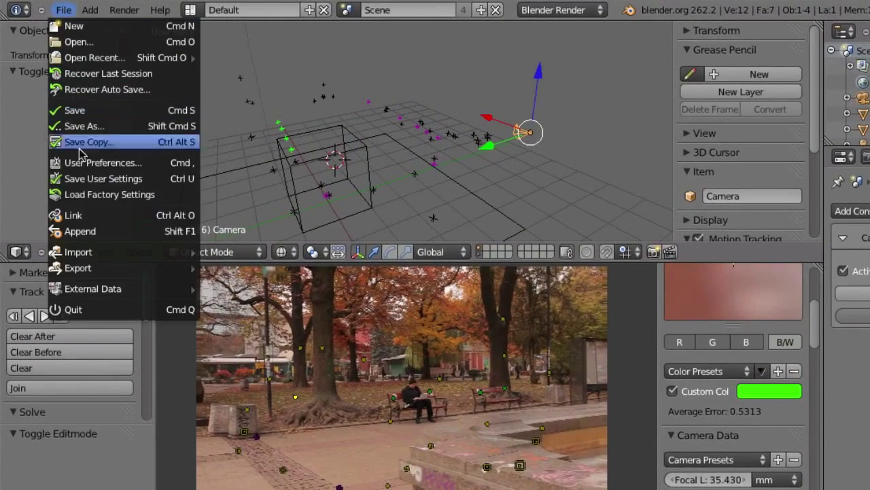
{"action": "mouse_move", "coordinate": [77, 239]}
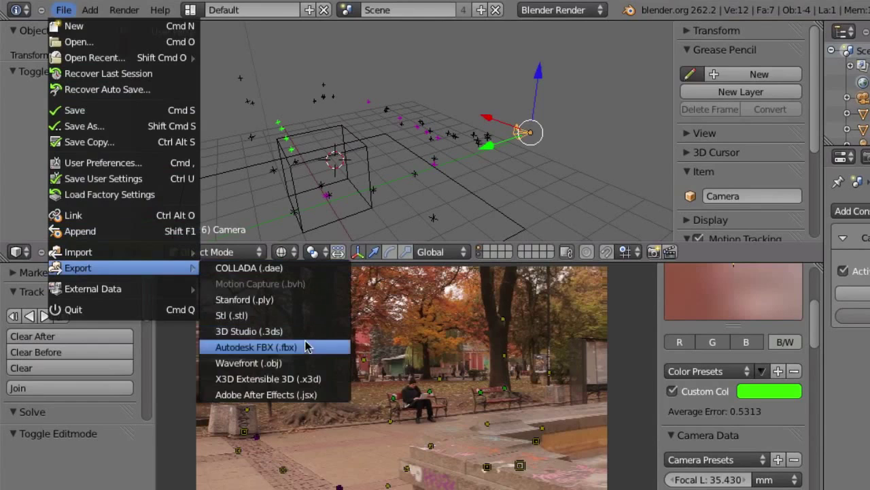
{"action": "left_click", "coordinate": [324, 403]}
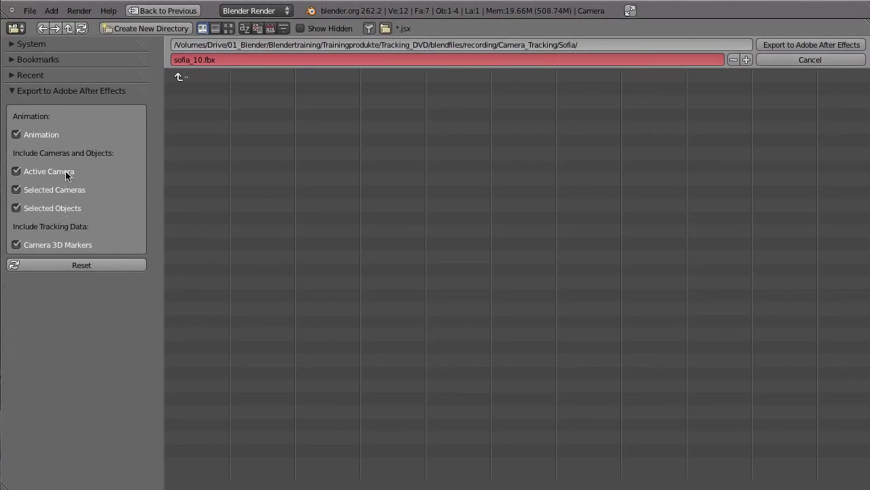
{"action": "left_click", "coordinate": [788, 44]}
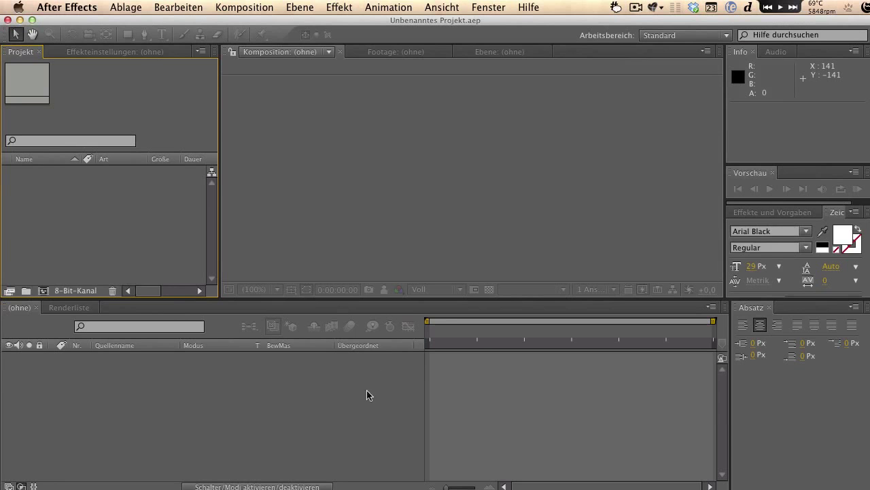
- Run the exported Blender script file, accept BlendComp as the composition name, and open the new composition to preview its camera motion
{"action": "left_click", "coordinate": [126, 8]}
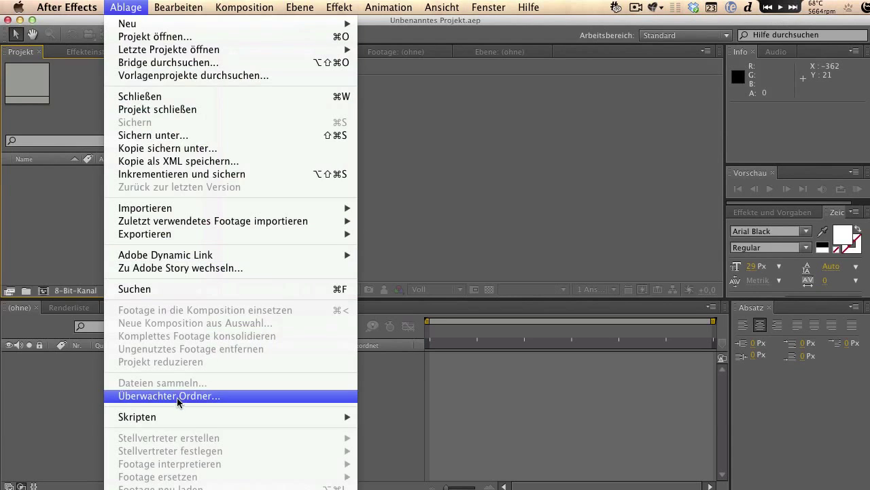
{"action": "mouse_move", "coordinate": [125, 418]}
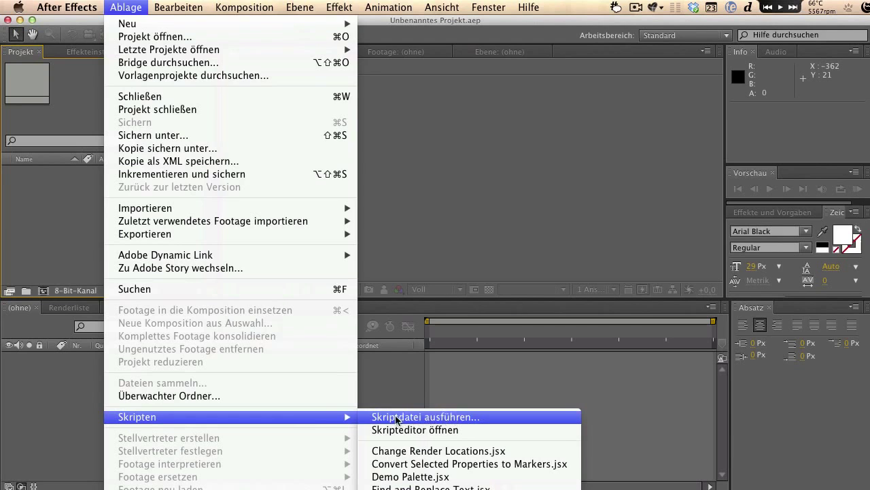
{"action": "left_click", "coordinate": [435, 417]}
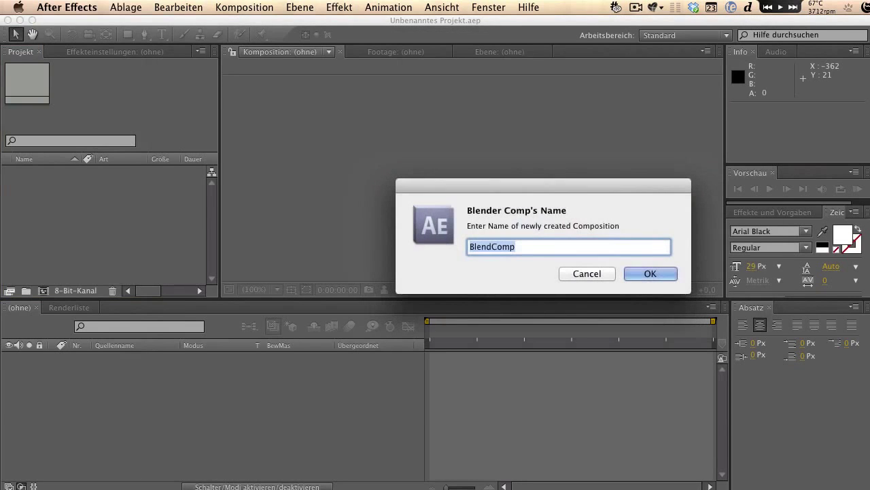
{"action": "left_click", "coordinate": [666, 278]}
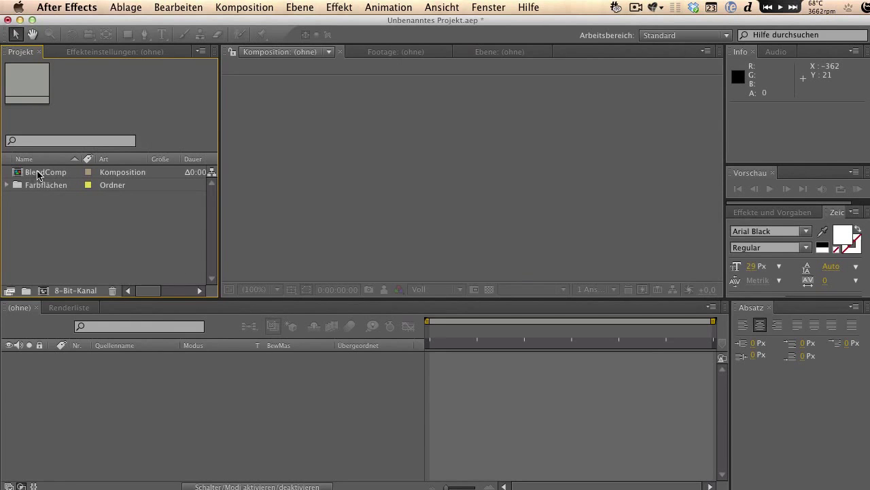
{"action": "double_click", "coordinate": [30, 174]}
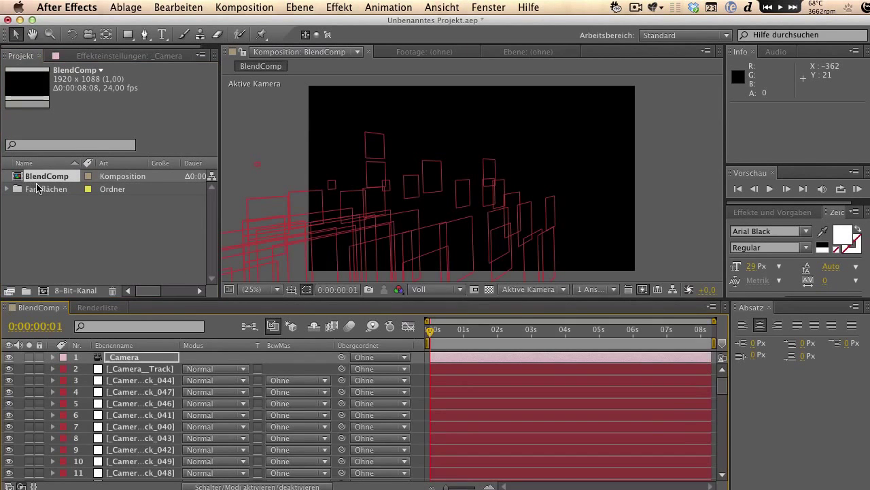
{"action": "mouse_move", "coordinate": [431, 331]}
{"action": "left_mouse_down"}
{"action": "mouse_move", "coordinate": [679, 332]}
{"action": "mouse_move", "coordinate": [408, 333]}
{"action": "mouse_move", "coordinate": [727, 339]}
{"action": "mouse_move", "coordinate": [438, 333]}
{"action": "left_mouse_up"}
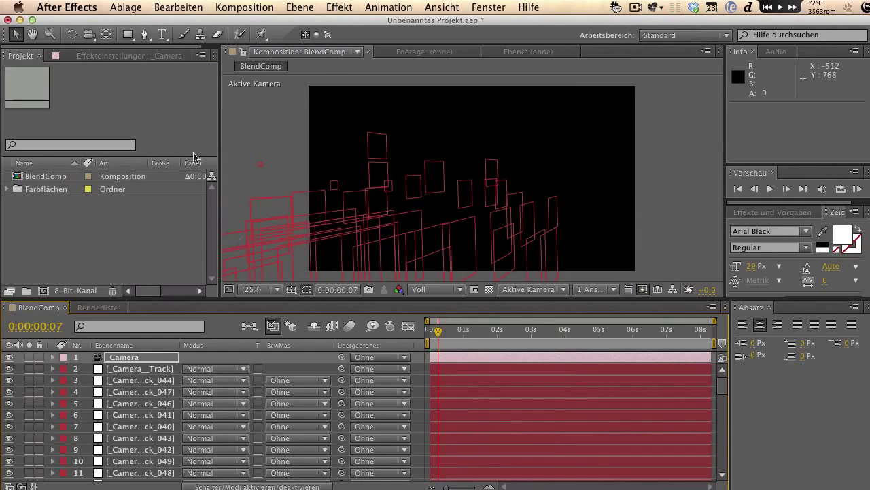
- Import sofia.mov into the project as footage with its alpha channel ignored
{"action": "left_click", "coordinate": [129, 6]}
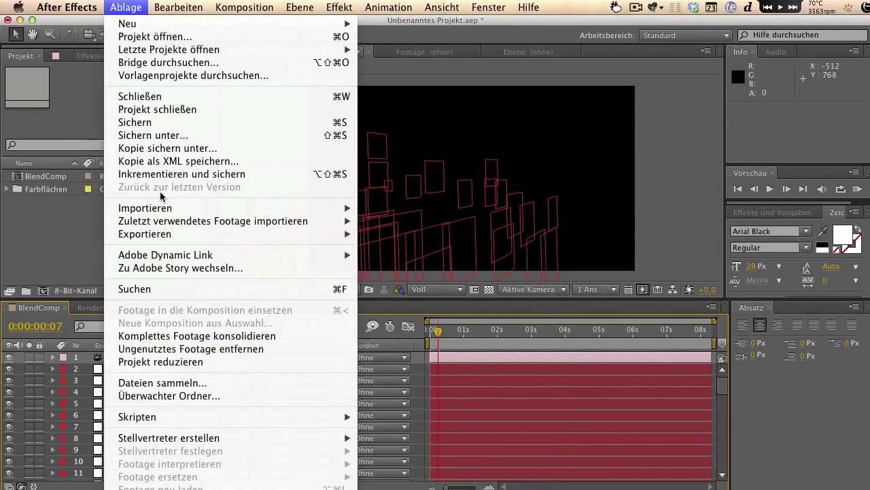
{"action": "mouse_move", "coordinate": [218, 208]}
{"action": "left_click", "coordinate": [435, 209]}
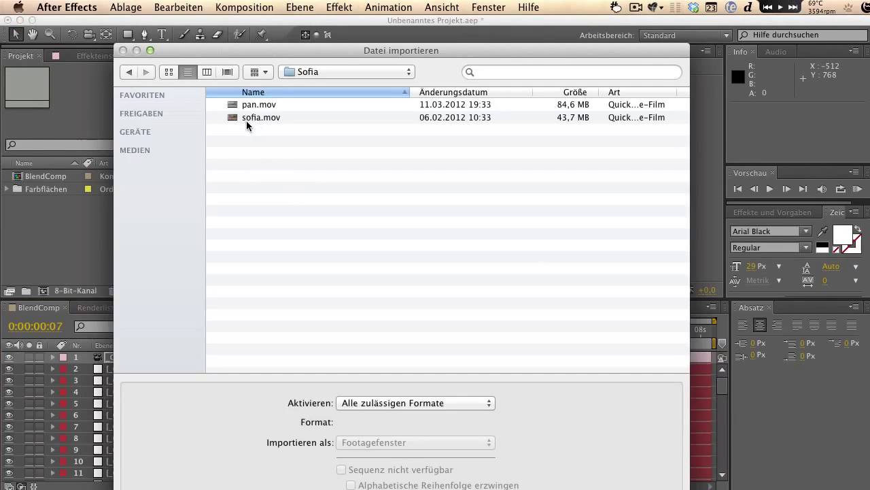
{"action": "left_click", "coordinate": [264, 117]}
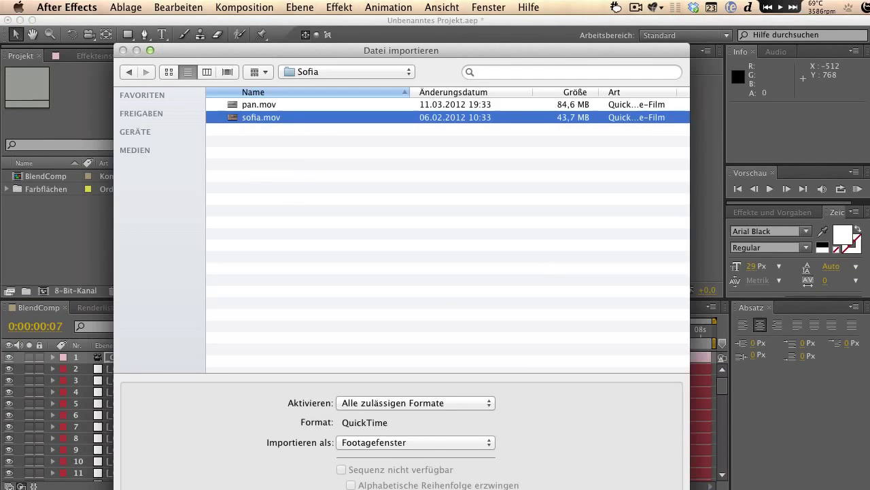
{"action": "key", "text": "Return"}
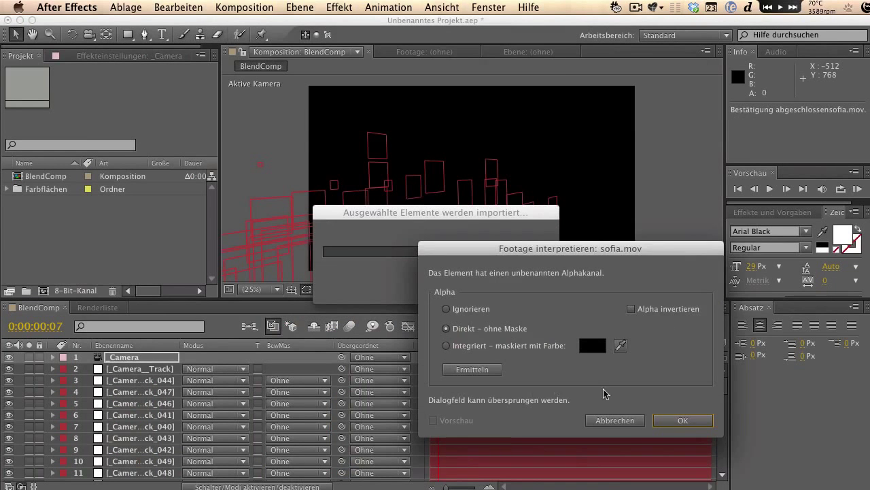
{"action": "left_click", "coordinate": [680, 421]}
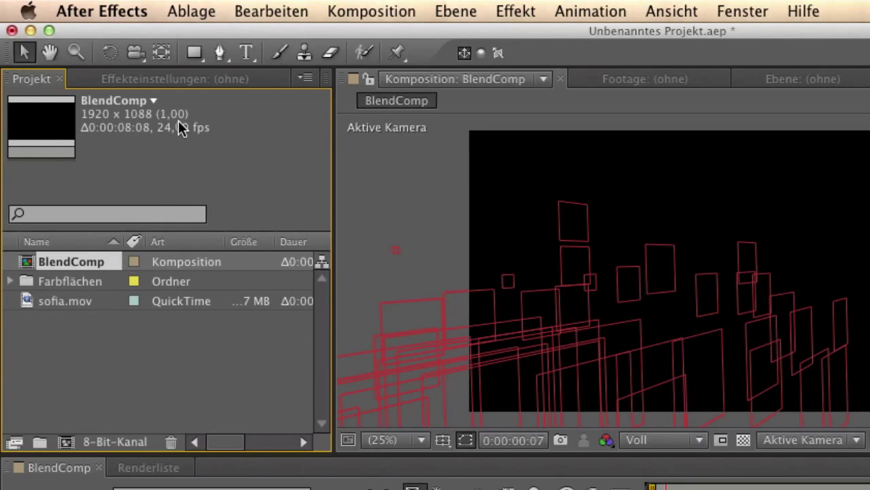
- Interpret the sofia.mov footage so that it conforms to a frame rate of 24 frames per second
{"action": "left_click", "coordinate": [59, 302]}
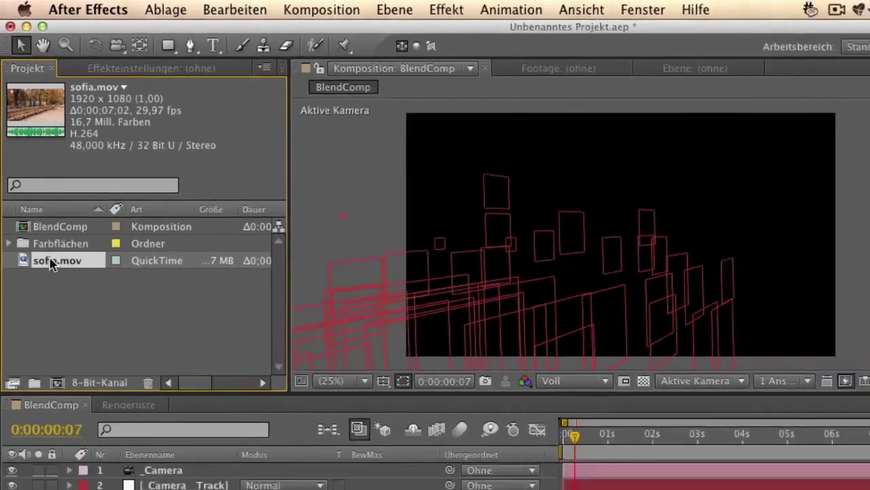
{"action": "right_click", "coordinate": [54, 301]}
{"action": "mouse_move", "coordinate": [80, 249]}
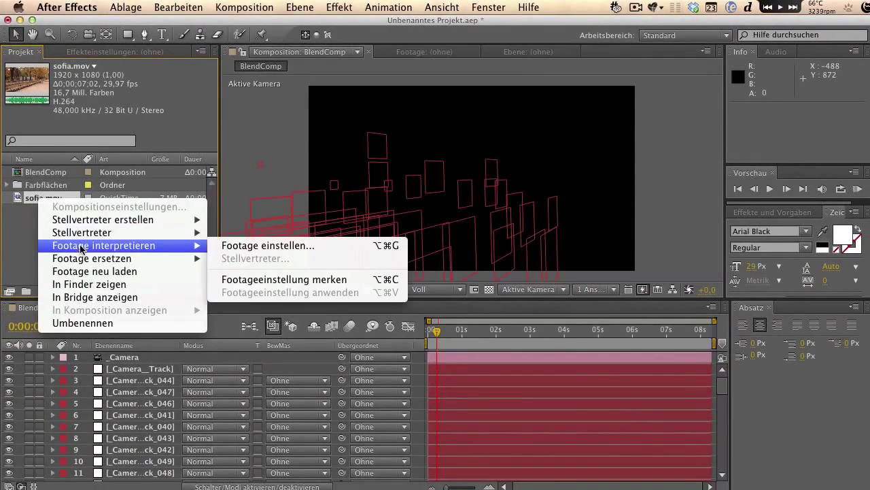
{"action": "left_click", "coordinate": [250, 247]}
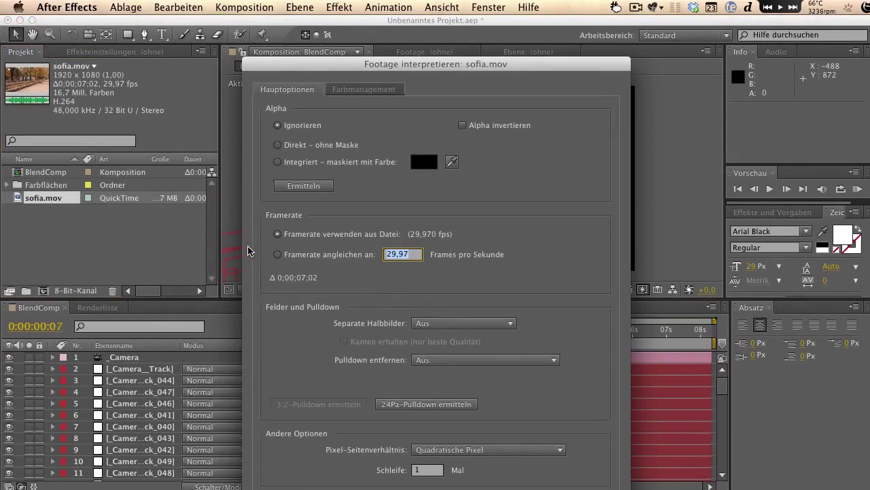
{"action": "left_click", "coordinate": [301, 256]}
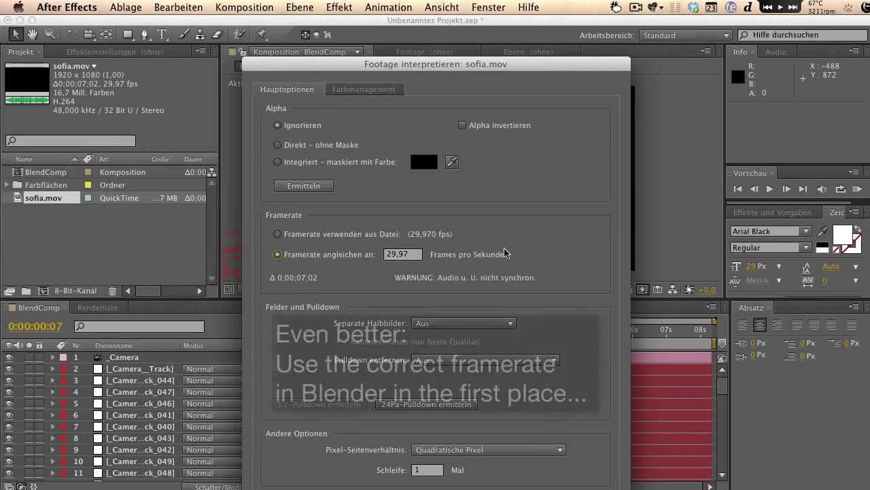
{"action": "type", "text": "24"}
{"action": "key", "text": "Return"}
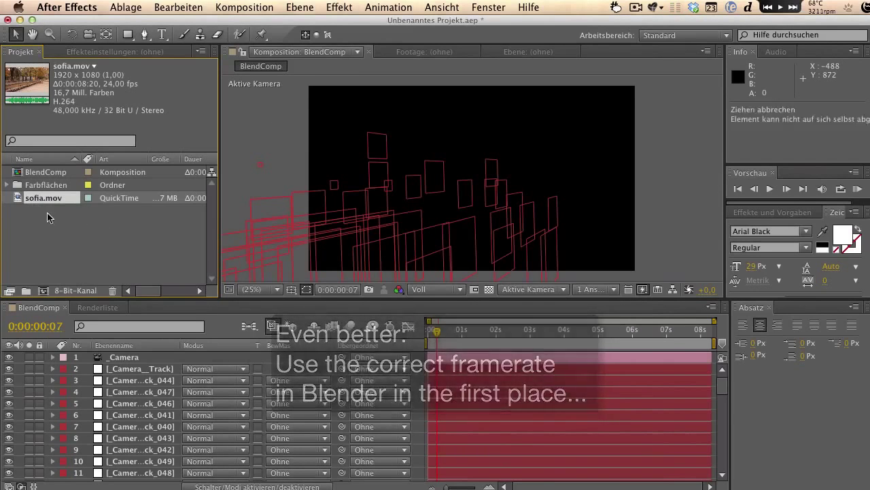
- Add sofia.mov to the BlendComp timeline above the _Camera layer and scrub the opening frames
{"action": "left_click_drag", "start_coordinate": [38, 202], "coordinate": [95, 356]}
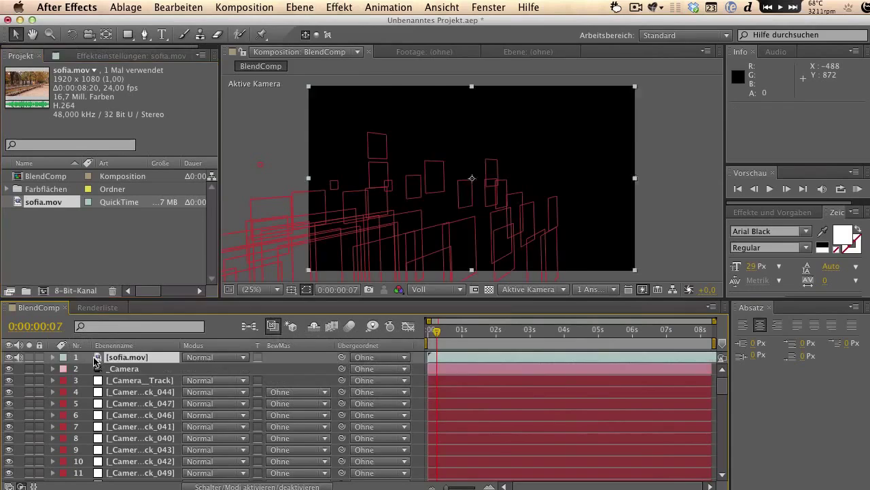
{"action": "mouse_move", "coordinate": [439, 331]}
{"action": "left_mouse_down"}
{"action": "mouse_move", "coordinate": [703, 330]}
{"action": "mouse_move", "coordinate": [561, 321]}
{"action": "mouse_move", "coordinate": [487, 330]}
{"action": "mouse_move", "coordinate": [470, 337]}
{"action": "mouse_move", "coordinate": [466, 364]}
{"action": "mouse_move", "coordinate": [460, 336]}
{"action": "mouse_move", "coordinate": [437, 331]}
{"action": "left_mouse_up"}
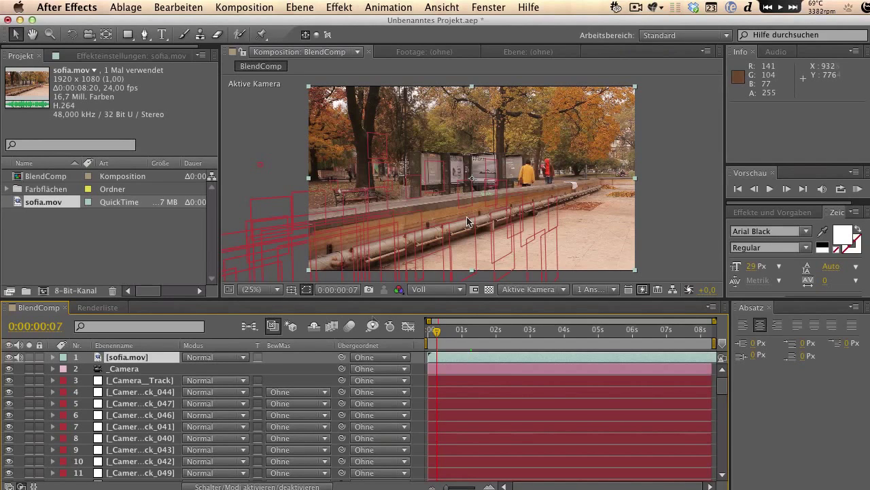
{"action": "right_click", "coordinate": [369, 151]}
{"action": "left_click", "coordinate": [365, 147]}
{"action": "double_click", "coordinate": [369, 144]}
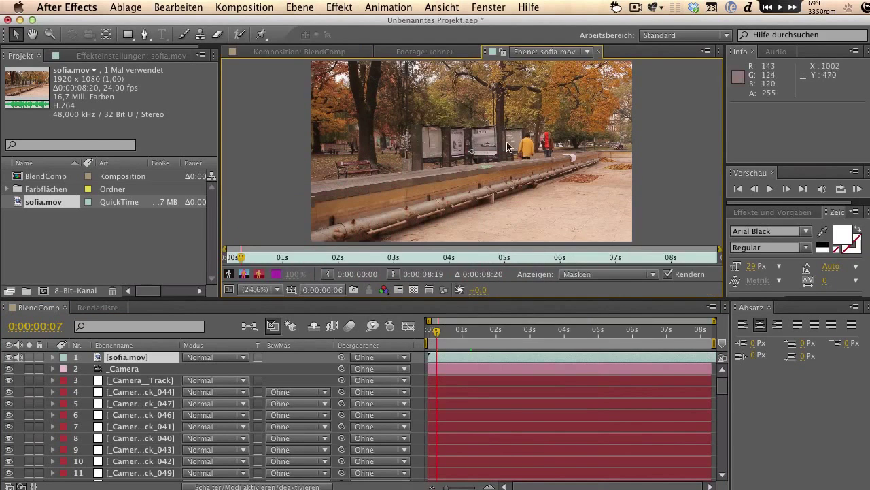
{"action": "left_click", "coordinate": [308, 53]}
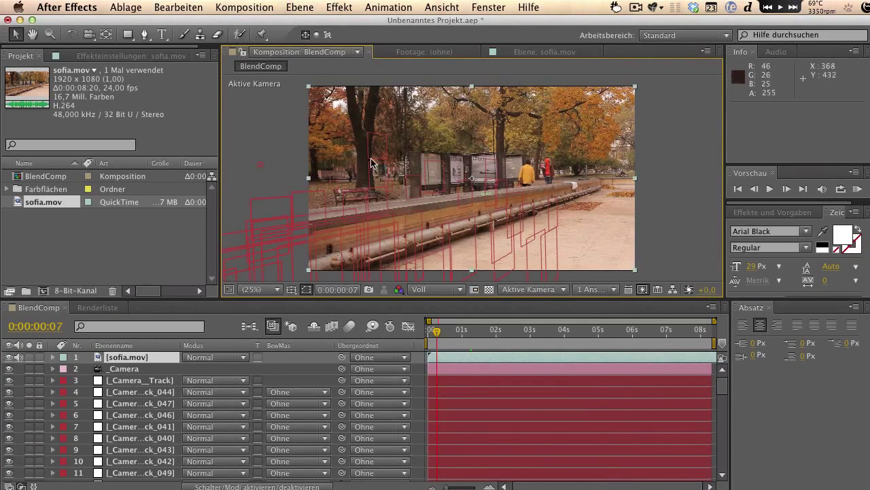
{"action": "double_click", "coordinate": [373, 167]}
{"action": "left_click", "coordinate": [316, 53]}
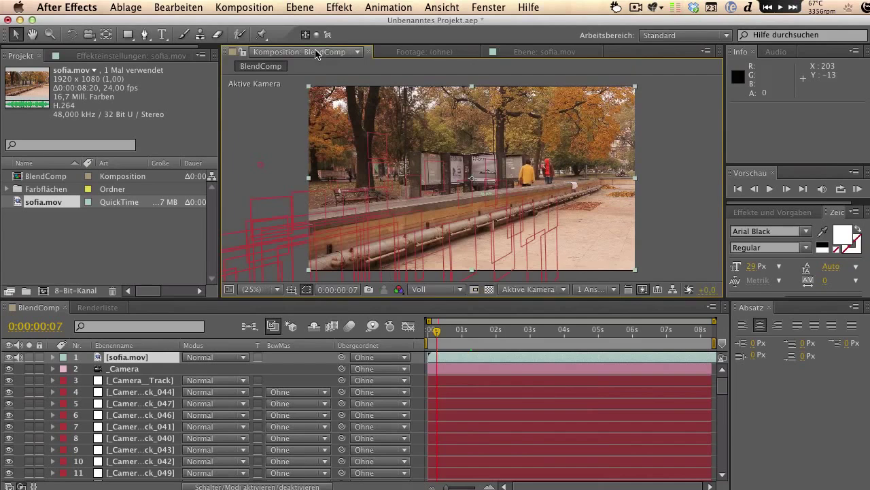
- Select several camera track null layers, ending with _Camera__Track, and scrub to 0:00:05:15 to compare the track markers with the footage
{"action": "left_click", "coordinate": [496, 381]}
{"action": "left_click", "coordinate": [500, 403]}
{"action": "left_click", "coordinate": [501, 438]}
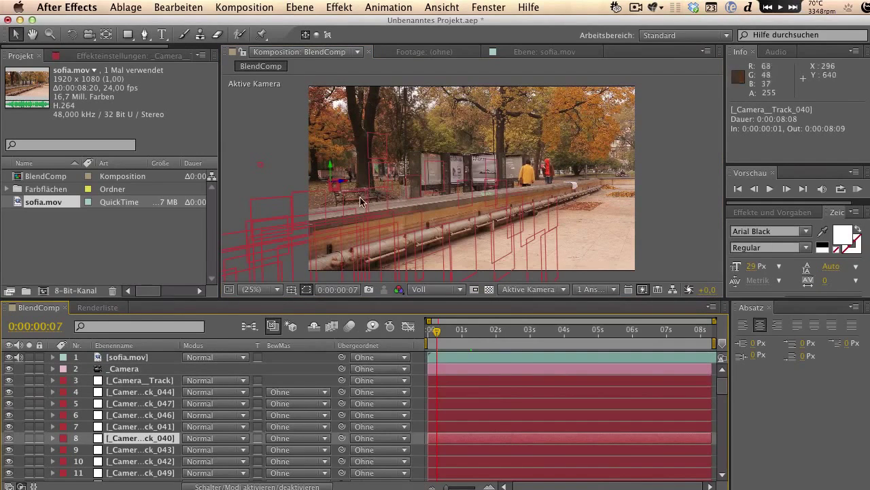
{"action": "left_click", "coordinate": [516, 380]}
{"action": "left_click", "coordinate": [599, 330]}
{"action": "left_click_drag", "start_coordinate": [559, 333], "coordinate": [618, 331]}
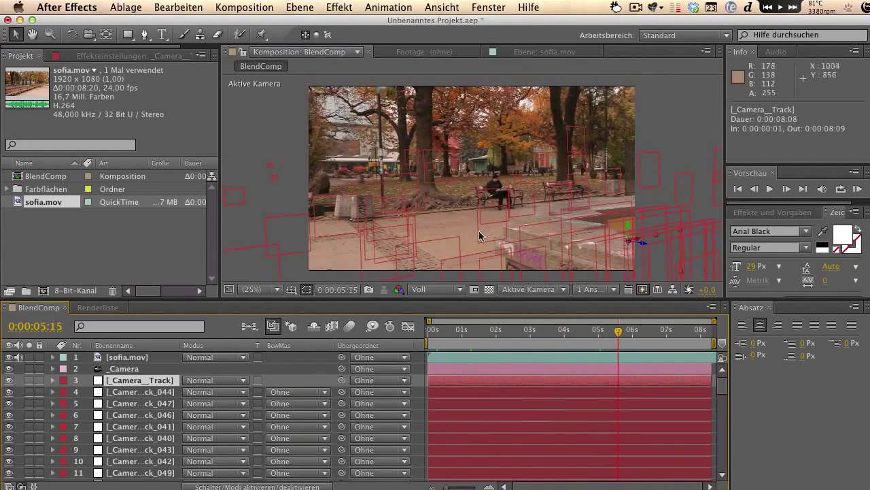